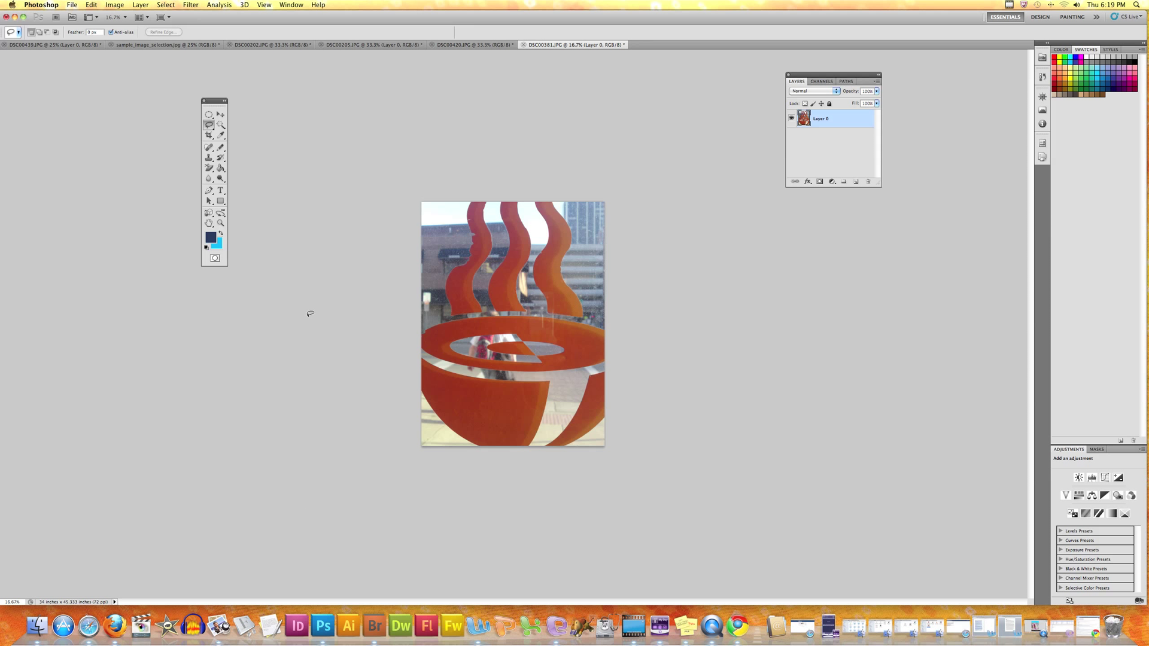
Pick the Magic Wand Tool from the Quick Selection flyout, ready to edit its Tolerance.
{"action": "left_click", "coordinate": [224, 129]}
{"action": "left_click", "coordinate": [224, 128]}
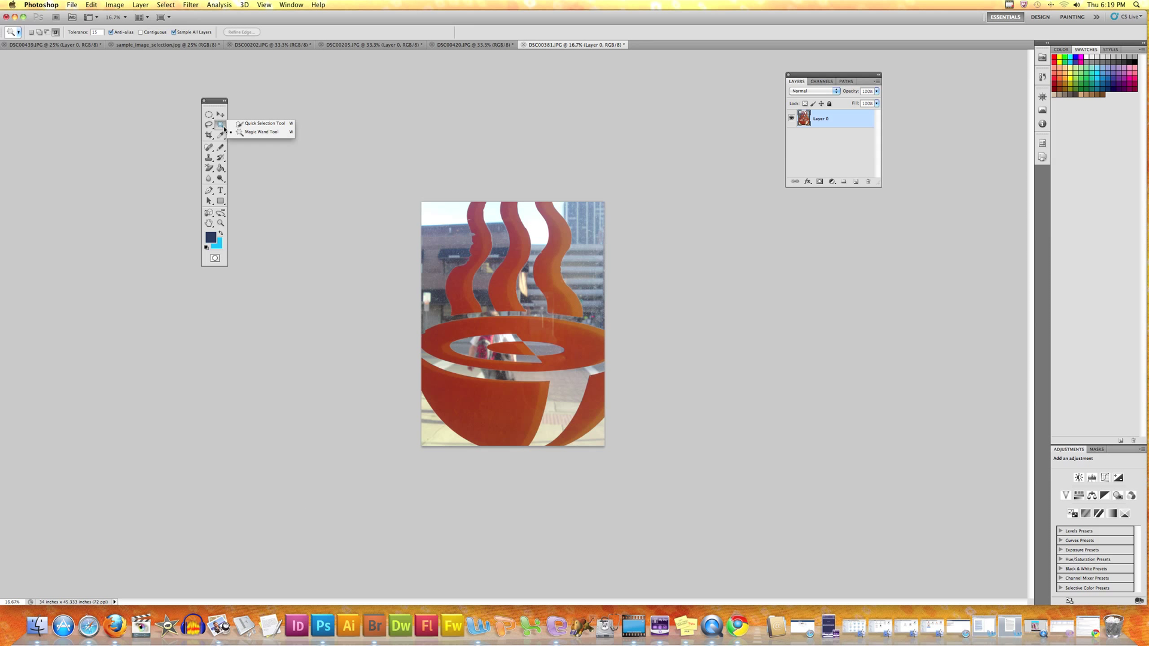
{"action": "left_click", "coordinate": [261, 133]}
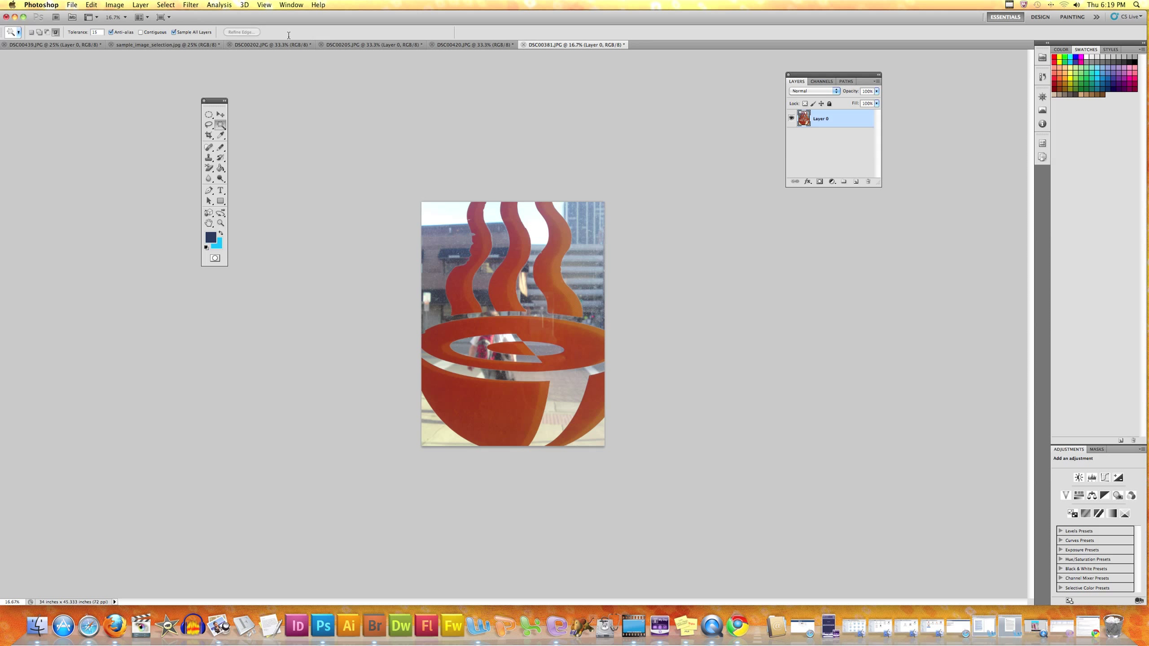
{"action": "double_click", "coordinate": [92, 34]}
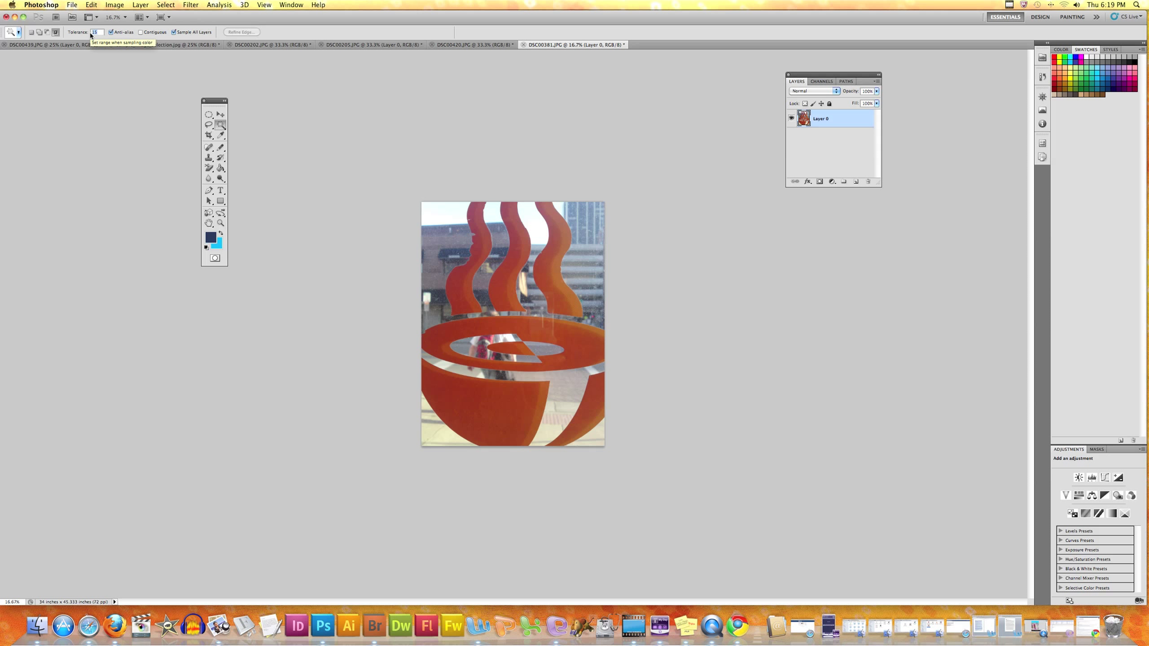
Sample the orange bowl at Tolerance 15, then deselect and resample it at Tolerance 40.
{"action": "type", "text": "15"}
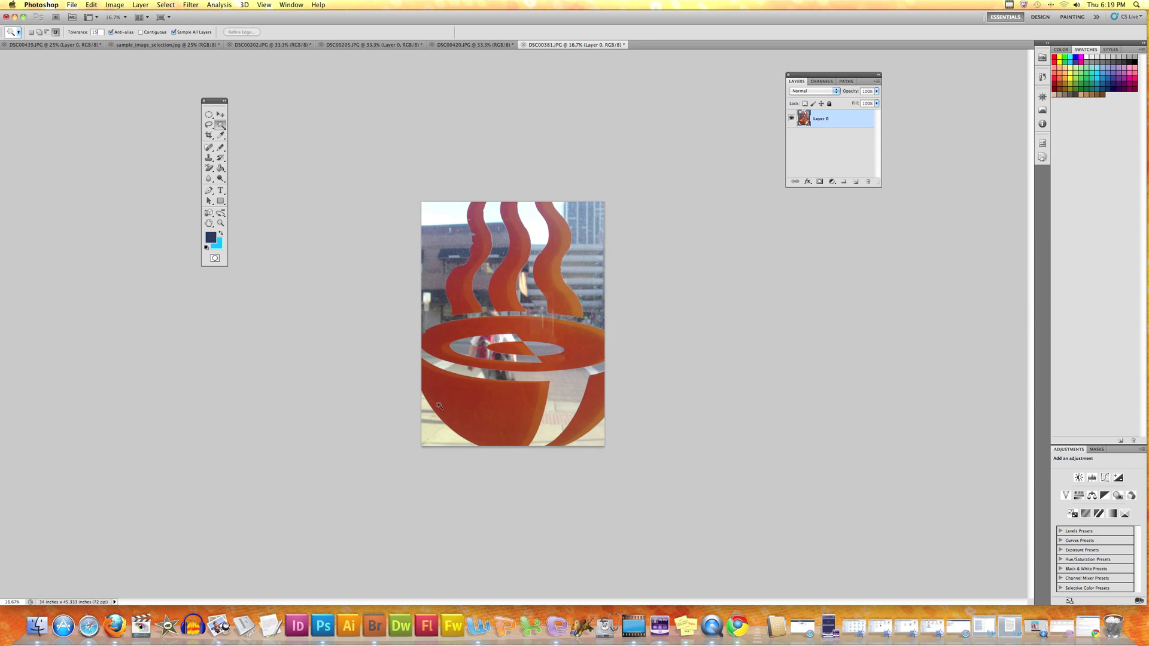
{"action": "left_click", "coordinate": [466, 409]}
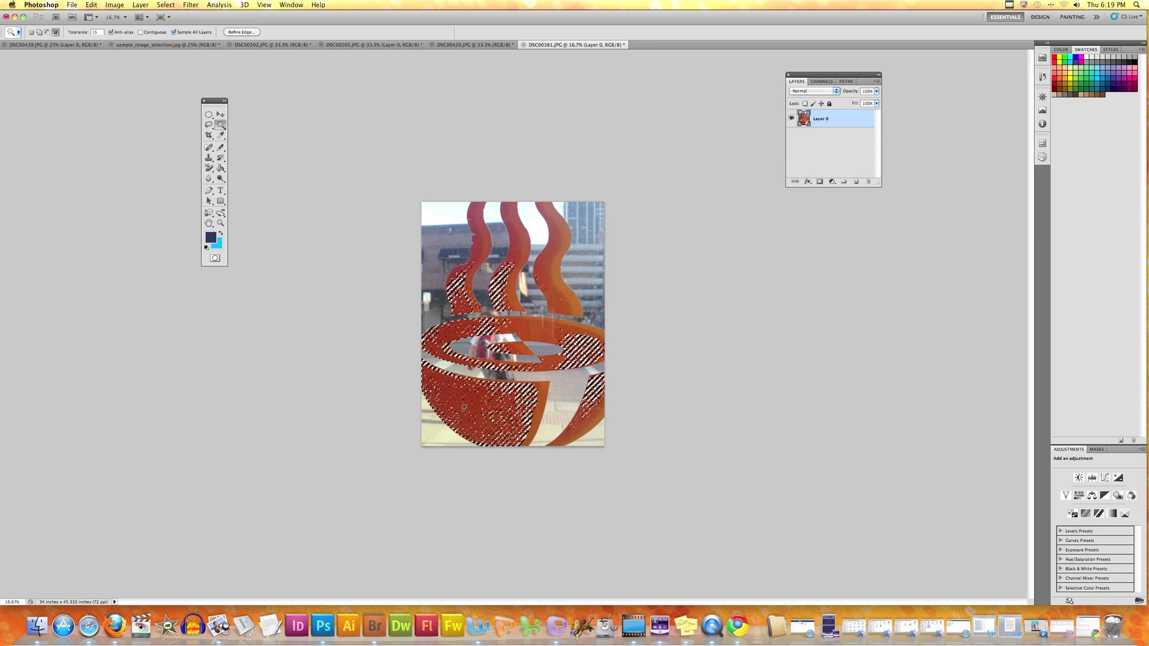
{"action": "key", "text": "super+d"}
{"action": "left_click", "coordinate": [97, 32]}
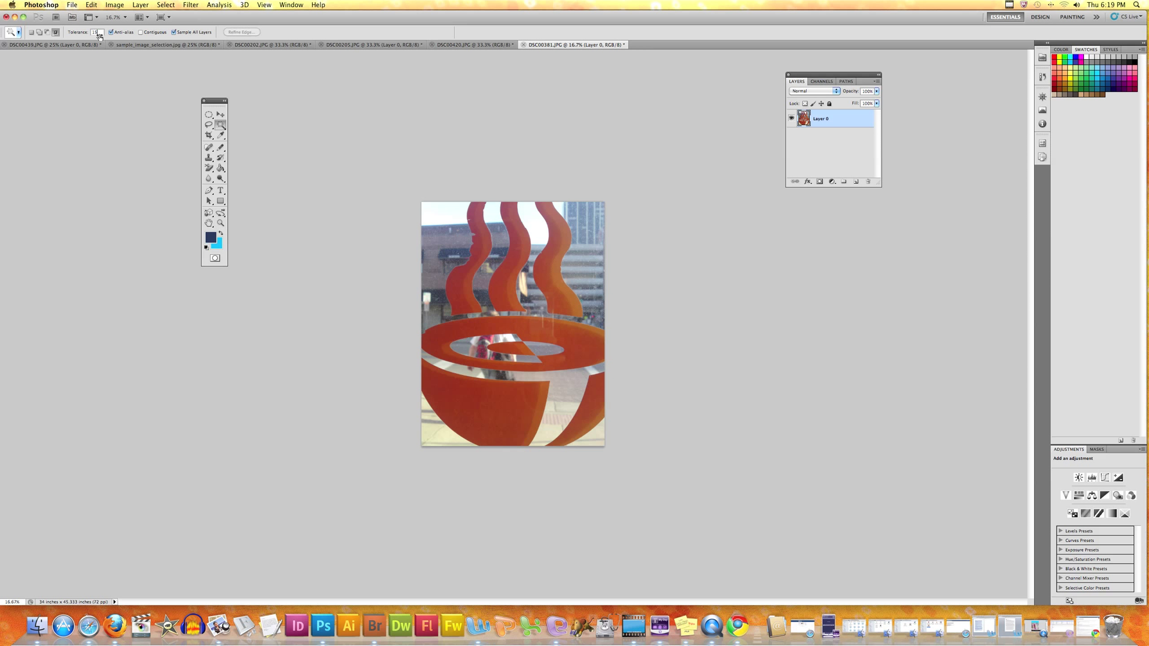
{"action": "type", "text": "40"}
{"action": "left_click", "coordinate": [458, 386]}
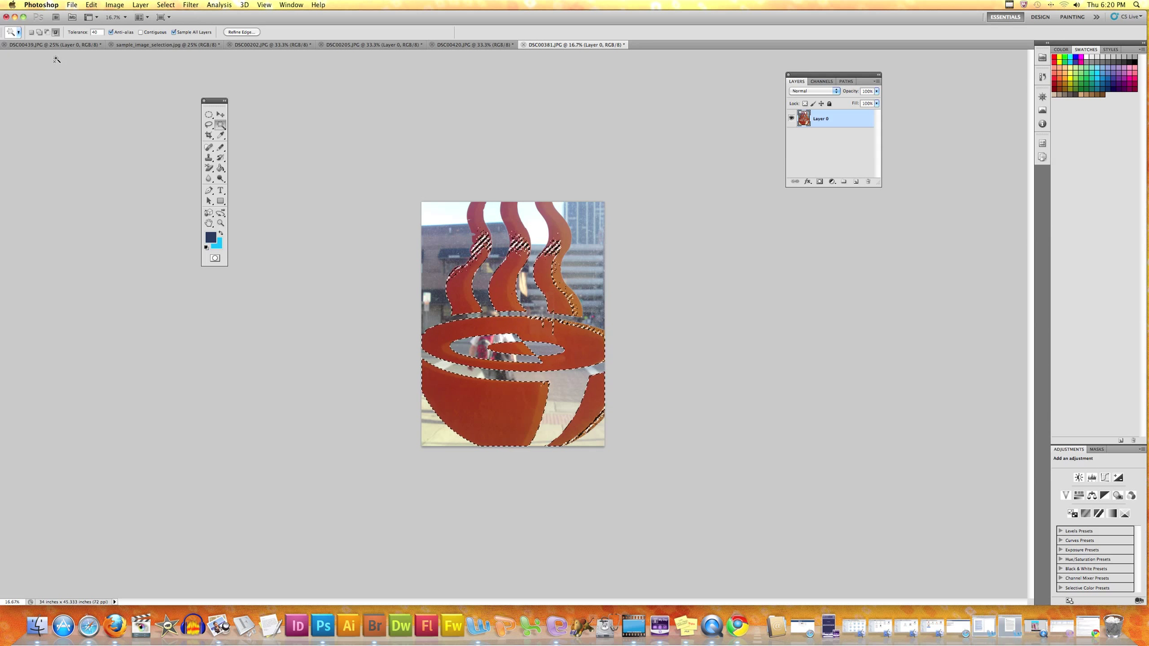
{"action": "left_click", "coordinate": [39, 34]}
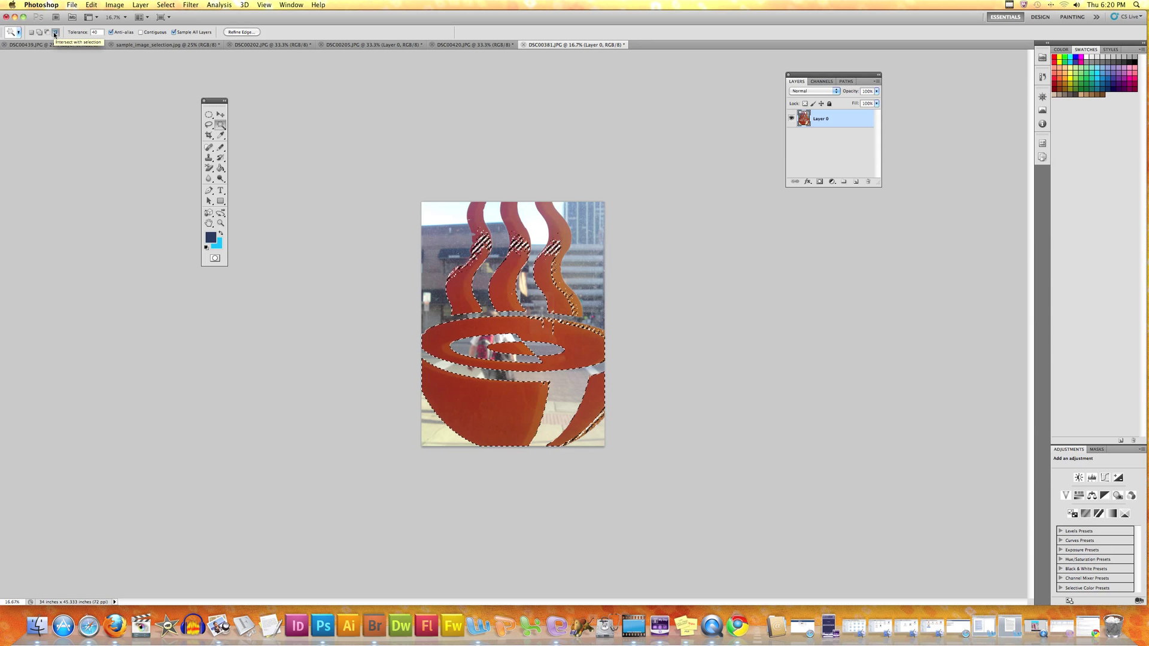
{"action": "left_click", "coordinate": [54, 33]}
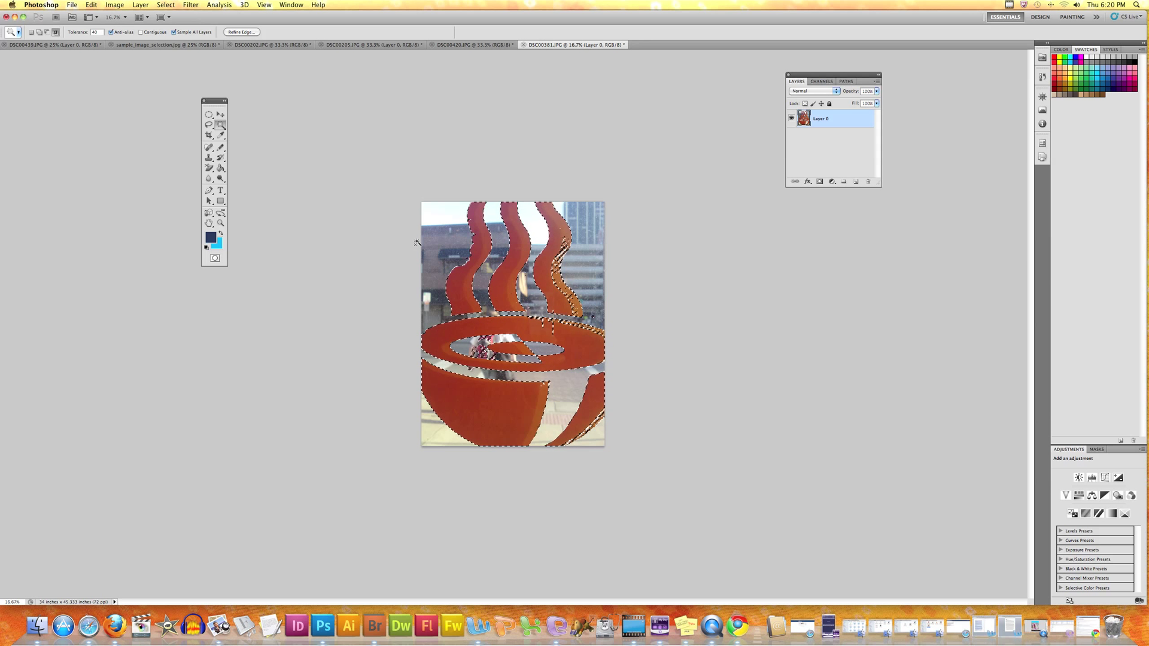
{"action": "left_click", "coordinate": [56, 32]}
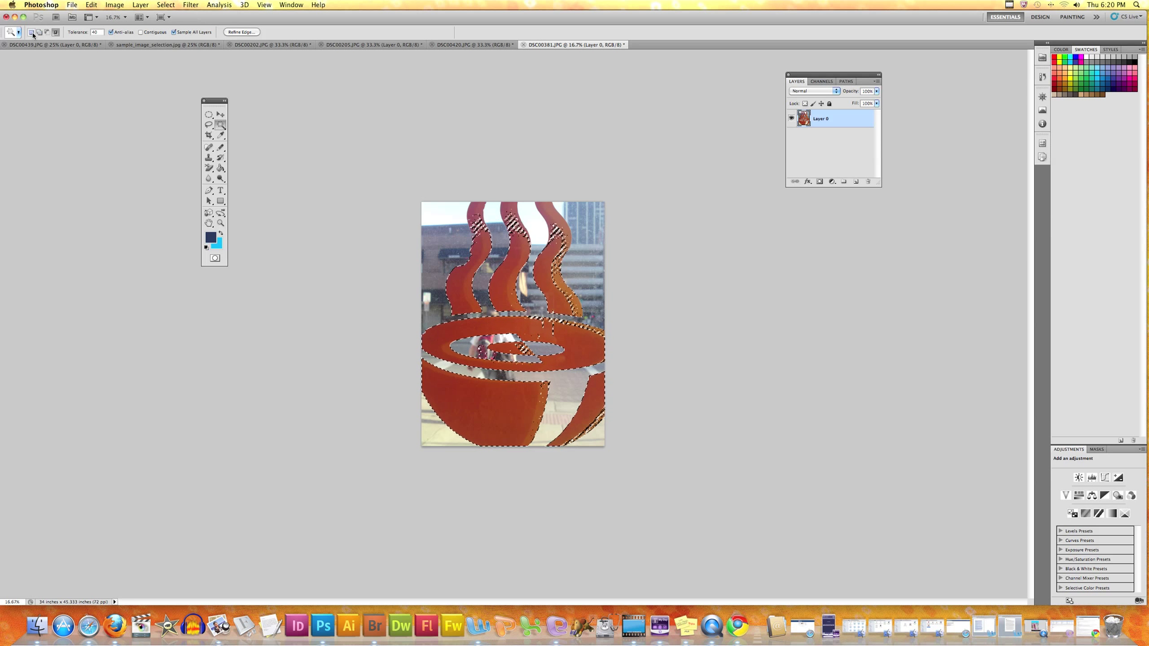
{"action": "left_click", "coordinate": [32, 32]}
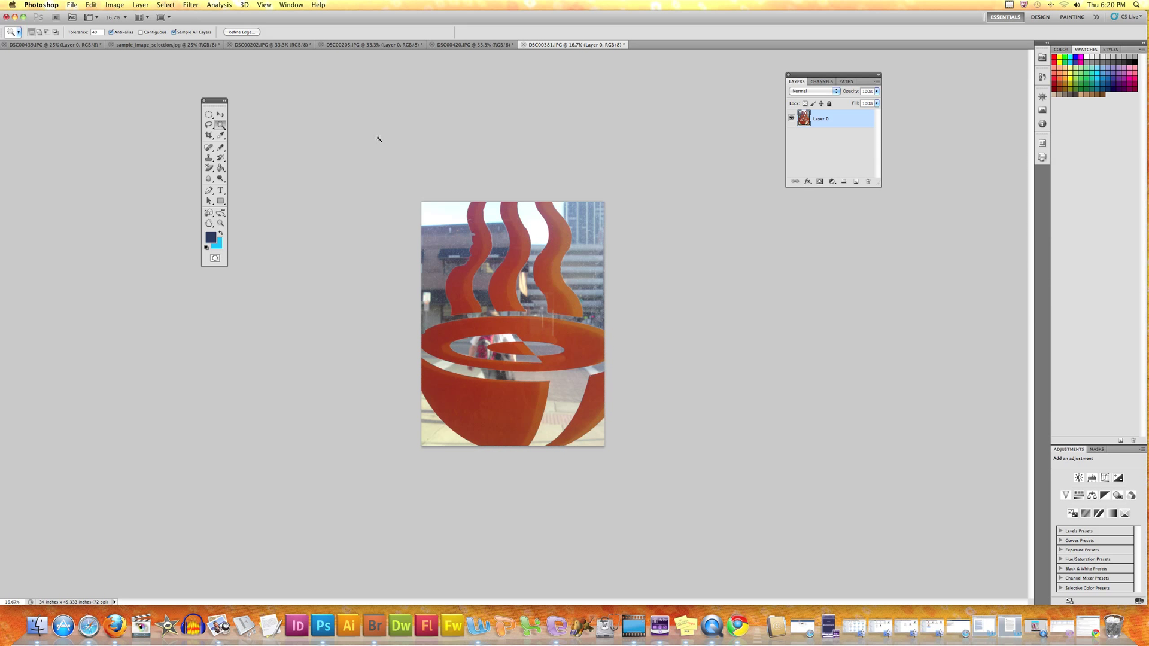
Make a trial Magic Wand selection of the orange steaming-bowl sign, then clear it.
{"action": "left_click", "coordinate": [396, 161]}
{"action": "left_click", "coordinate": [472, 411]}
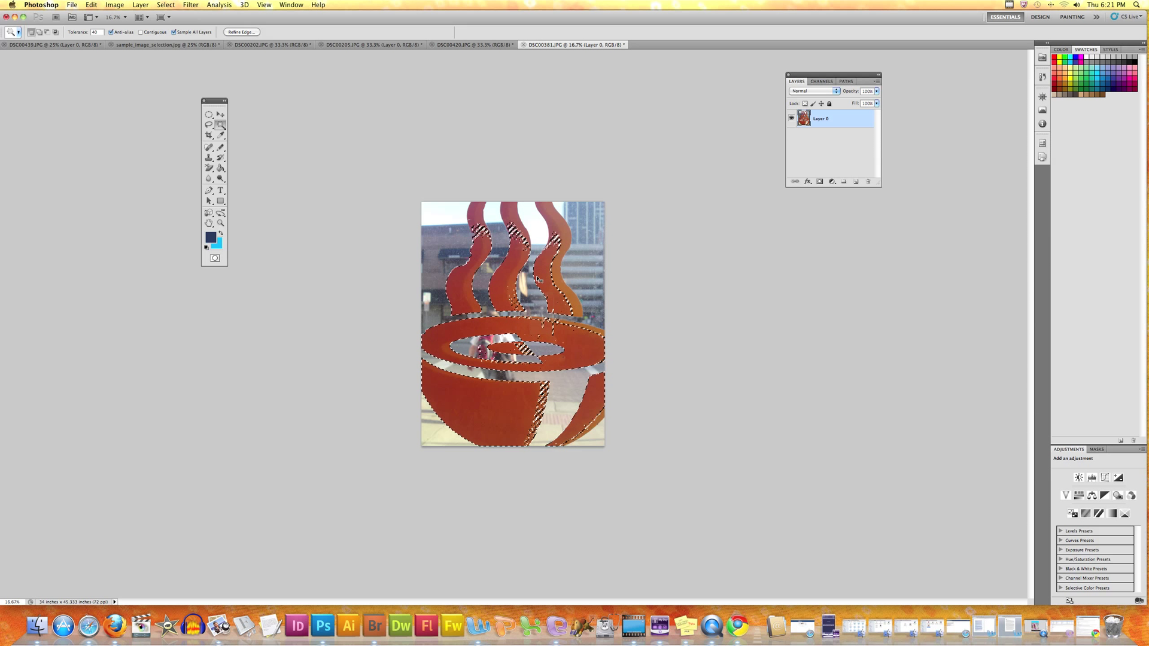
{"action": "key", "text": "super+d"}
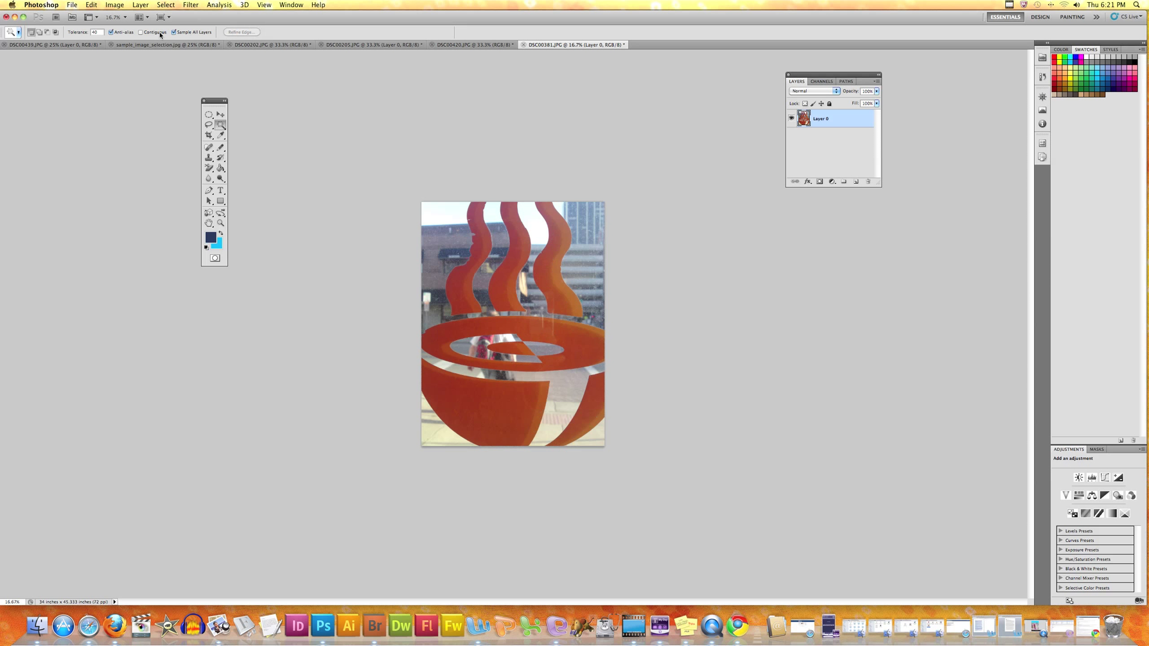
With Contiguous on, select the lower-left bowl segment and add the rim and steam.
{"action": "left_click", "coordinate": [141, 33]}
{"action": "left_click", "coordinate": [477, 404]}
{"action": "left_click", "coordinate": [433, 337], "text": "shift"}
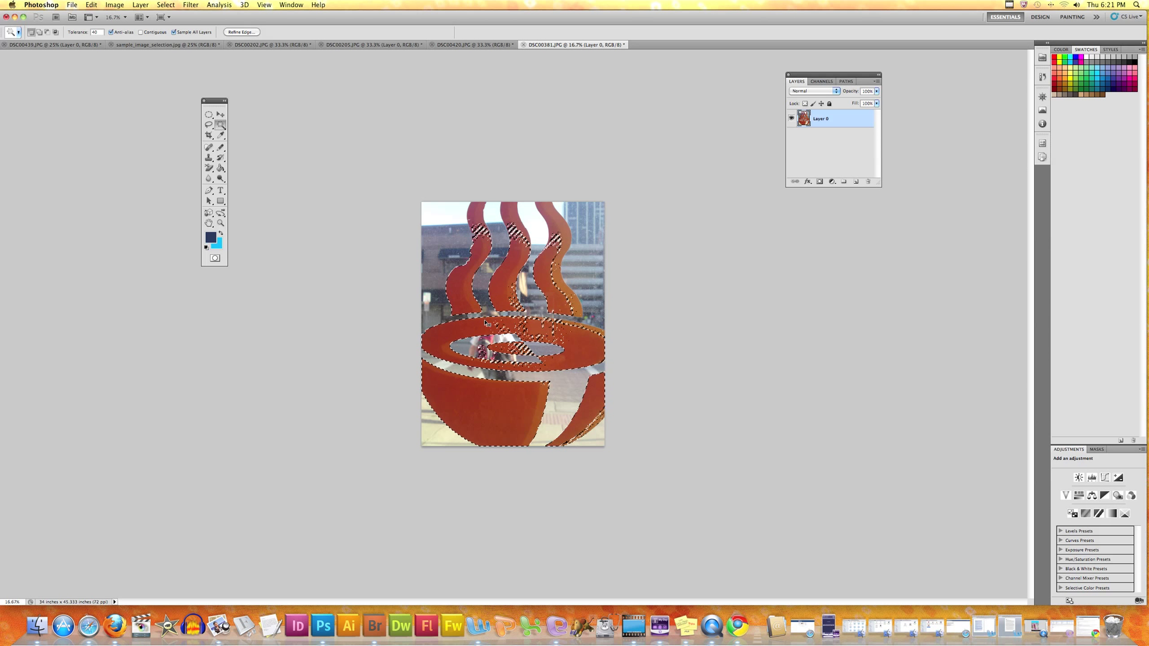
Reselect the orange cup at Tolerance 50, adding the area under and near the bowl rim.
{"action": "key", "text": "super+d"}
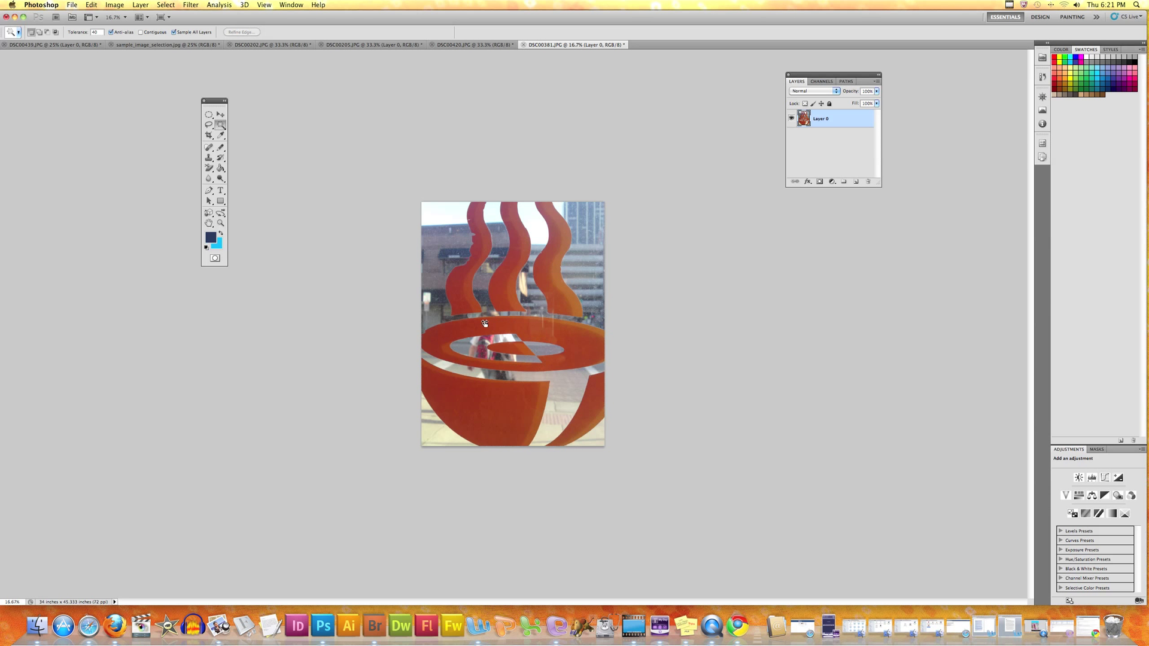
{"action": "left_click", "coordinate": [89, 33]}
{"action": "type", "text": "50"}
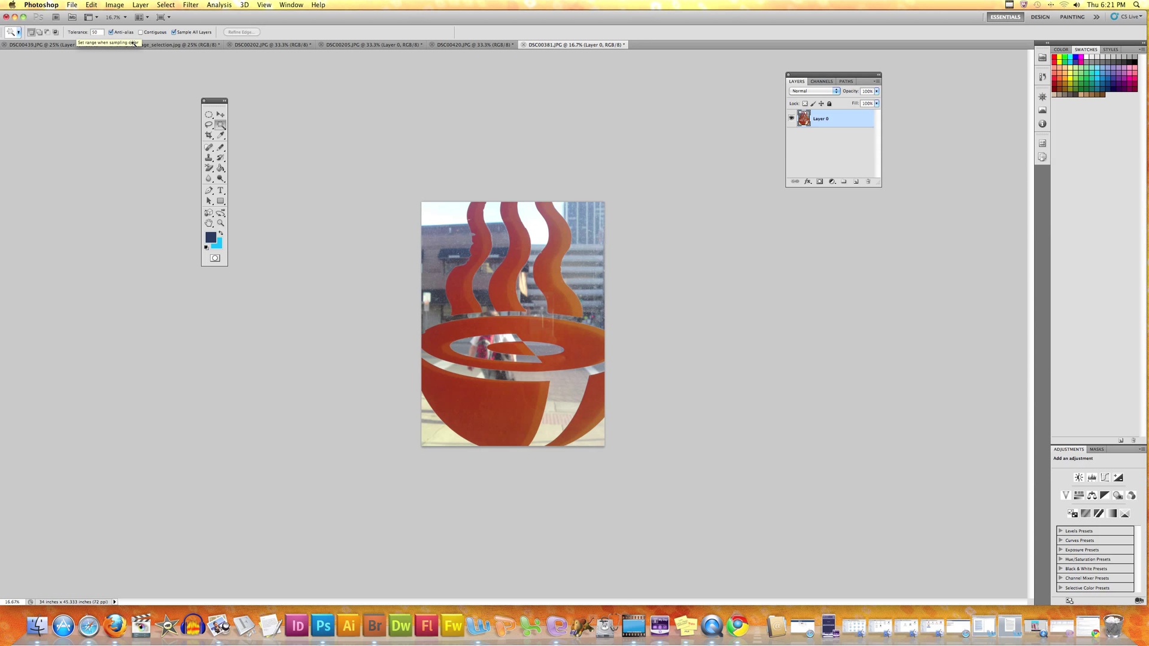
{"action": "left_click", "coordinate": [476, 402]}
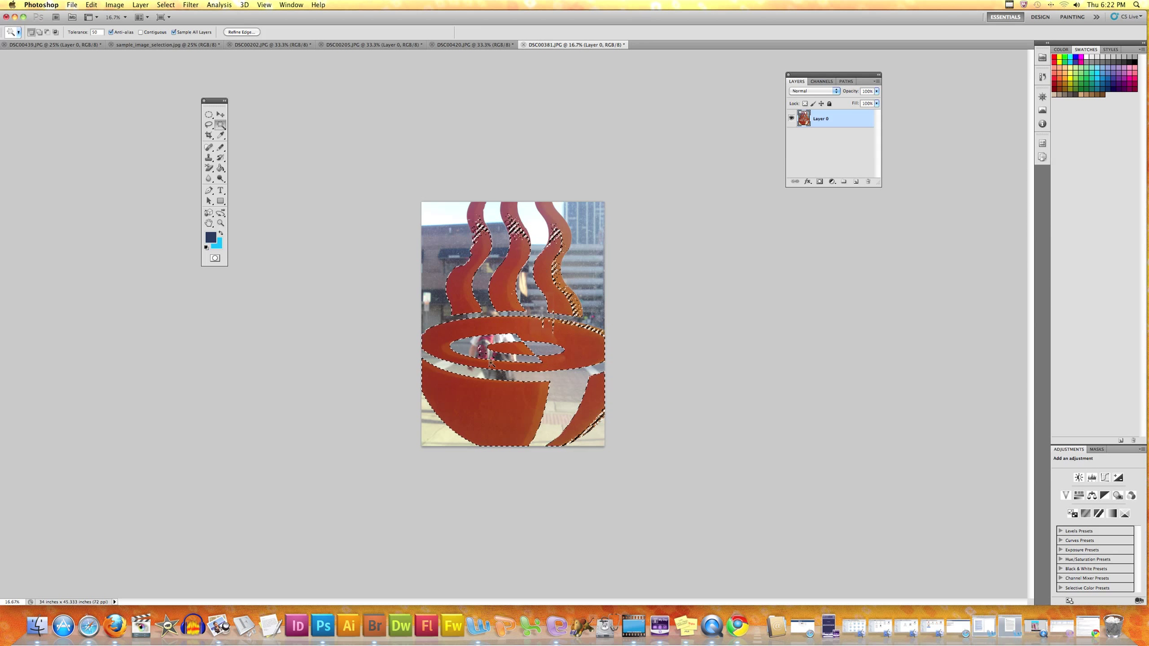
{"action": "left_click", "coordinate": [506, 389], "text": "shift"}
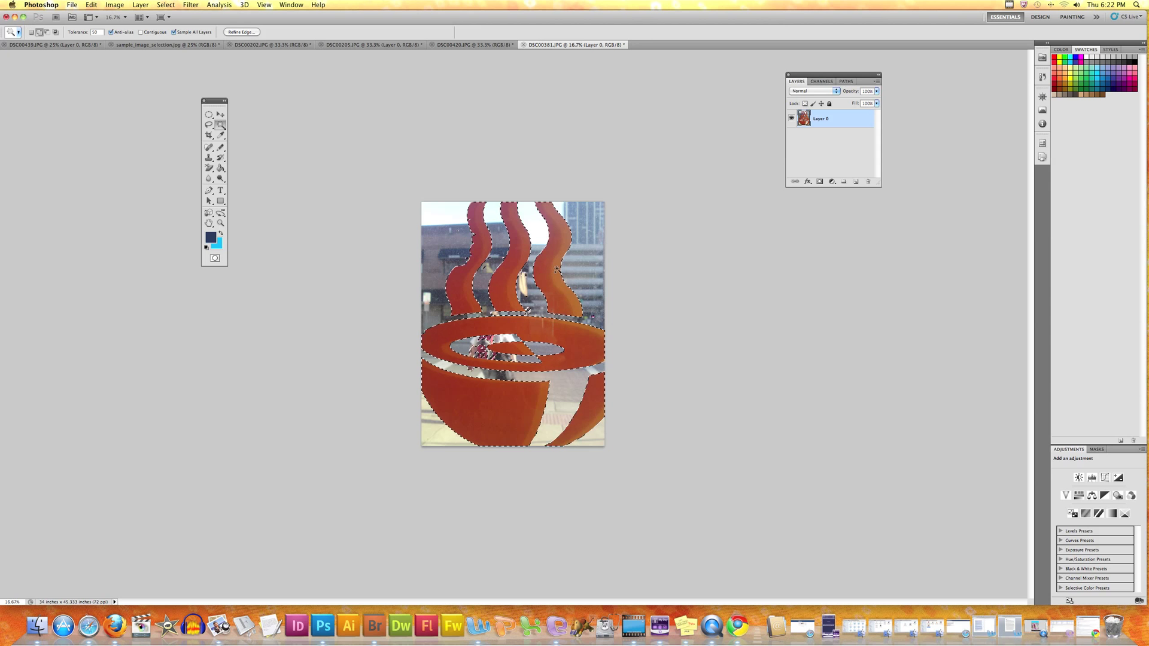
{"action": "left_click", "coordinate": [483, 397]}
Zoom in and Alt-lasso three stray background patches near the left flame out of the selection.
{"action": "key", "text": "super+equal"}
{"action": "key", "text": "super+equal"}
{"action": "key", "text": "super+equal"}
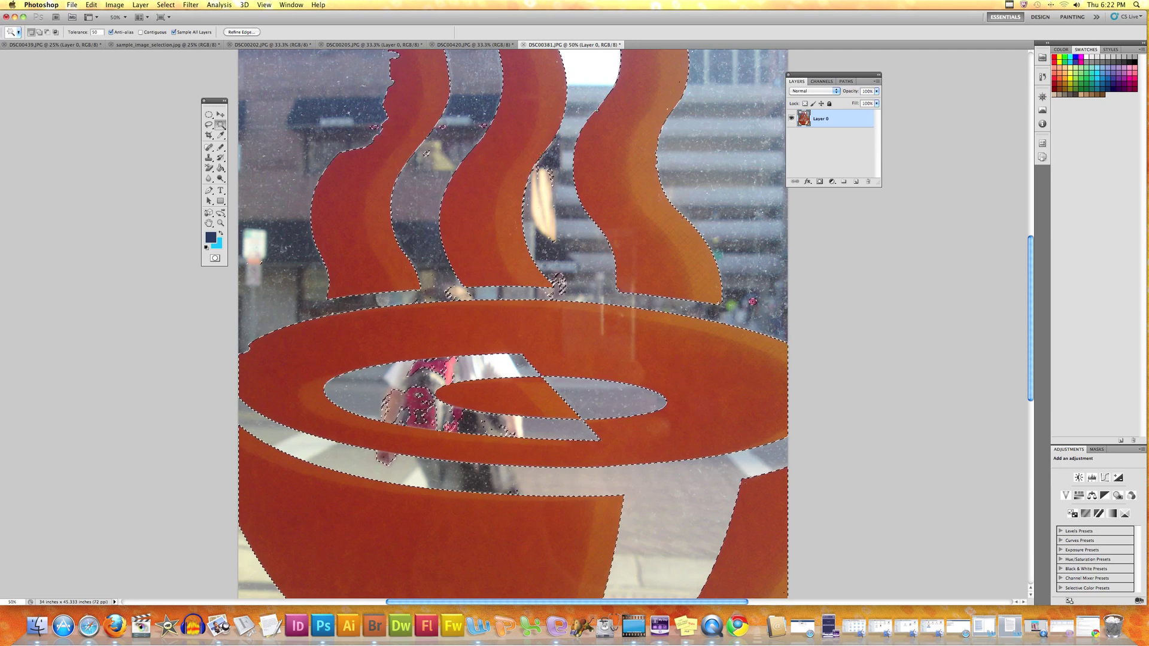
{"action": "left_click", "coordinate": [213, 123]}
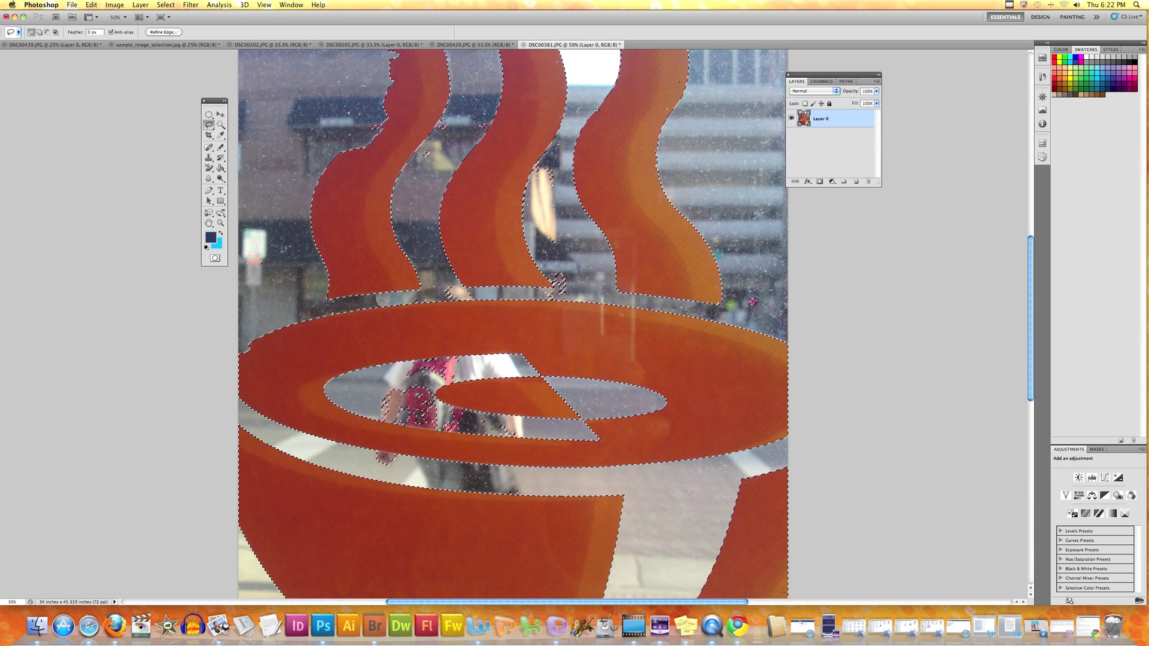
{"action": "key", "text": "alt"}
{"action": "left_click_drag", "start_coordinate": [446, 120], "coordinate": [446, 120]}
{"action": "key", "text": "alt"}
{"action": "left_click_drag", "start_coordinate": [558, 160], "coordinate": [558, 160]}
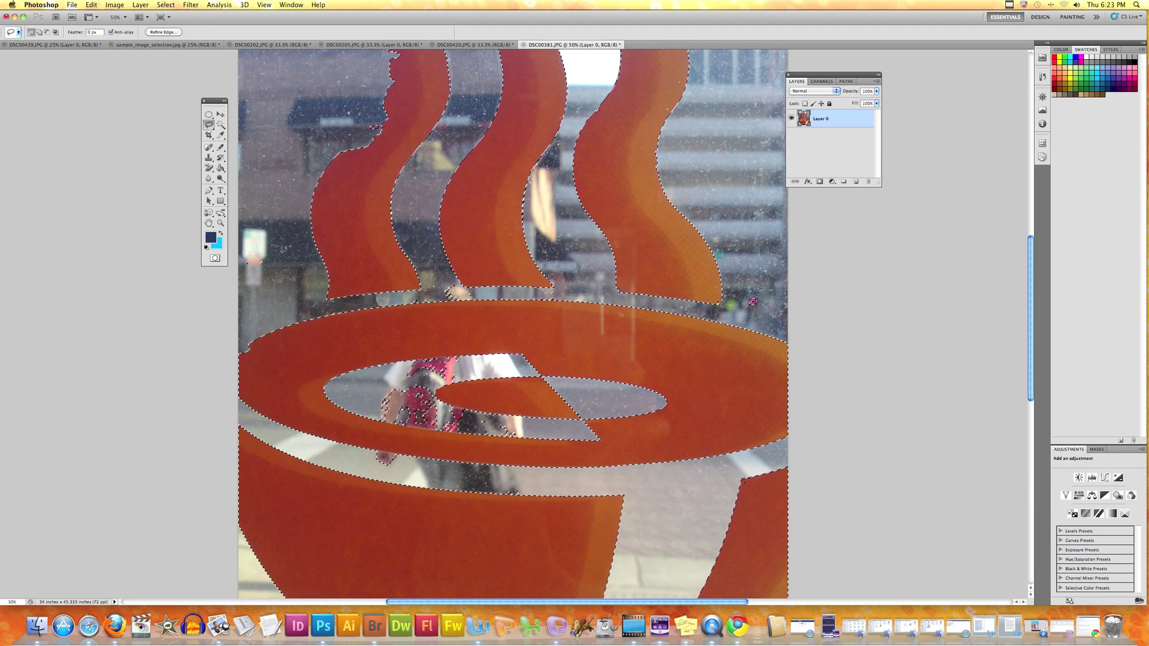
{"action": "key", "text": "alt"}
{"action": "left_click_drag", "start_coordinate": [760, 295], "coordinate": [759, 290]}
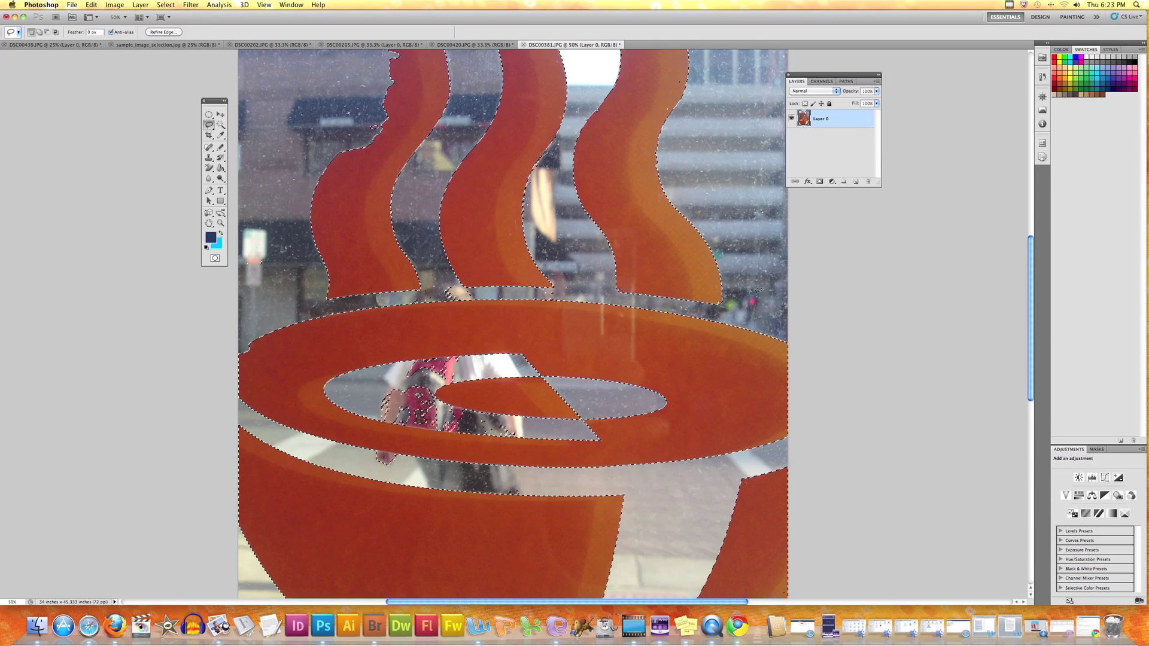
Subtract the pink figure and the person inside the cup opening from the selection.
{"action": "key", "text": "alt"}
{"action": "left_click_drag", "start_coordinate": [404, 363], "coordinate": [404, 362]}
{"action": "key", "text": "alt"}
{"action": "left_click_drag", "start_coordinate": [388, 382], "coordinate": [389, 382]}
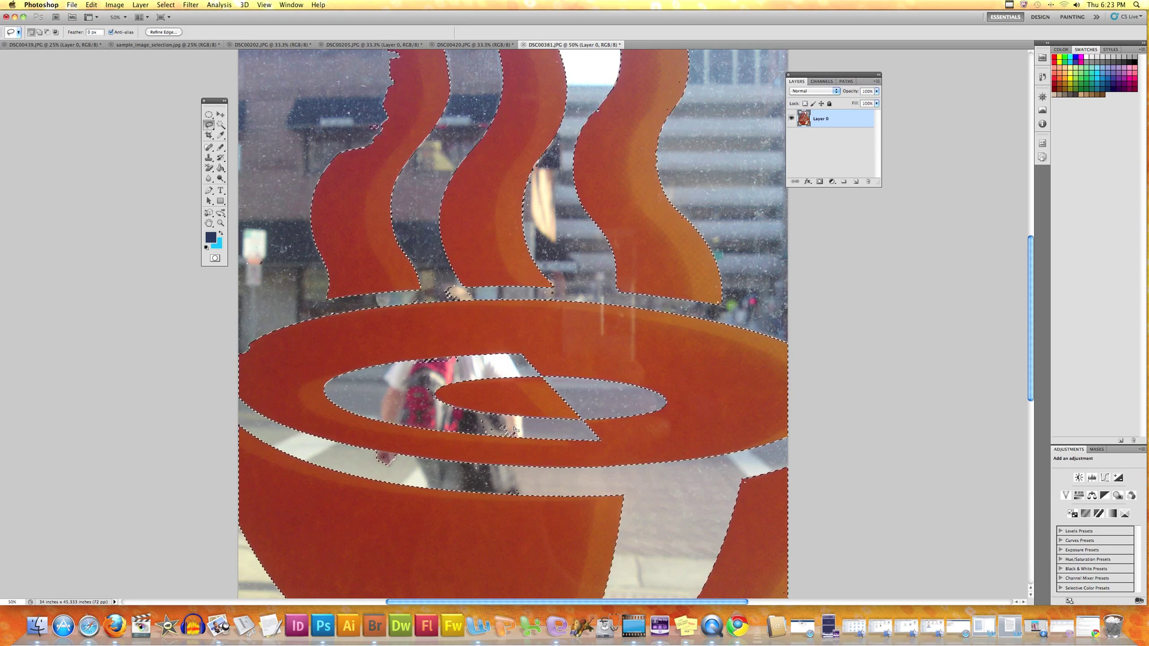
{"action": "scroll", "coordinate": [301, 324], "scroll_direction": "up", "scroll_amount": 3}
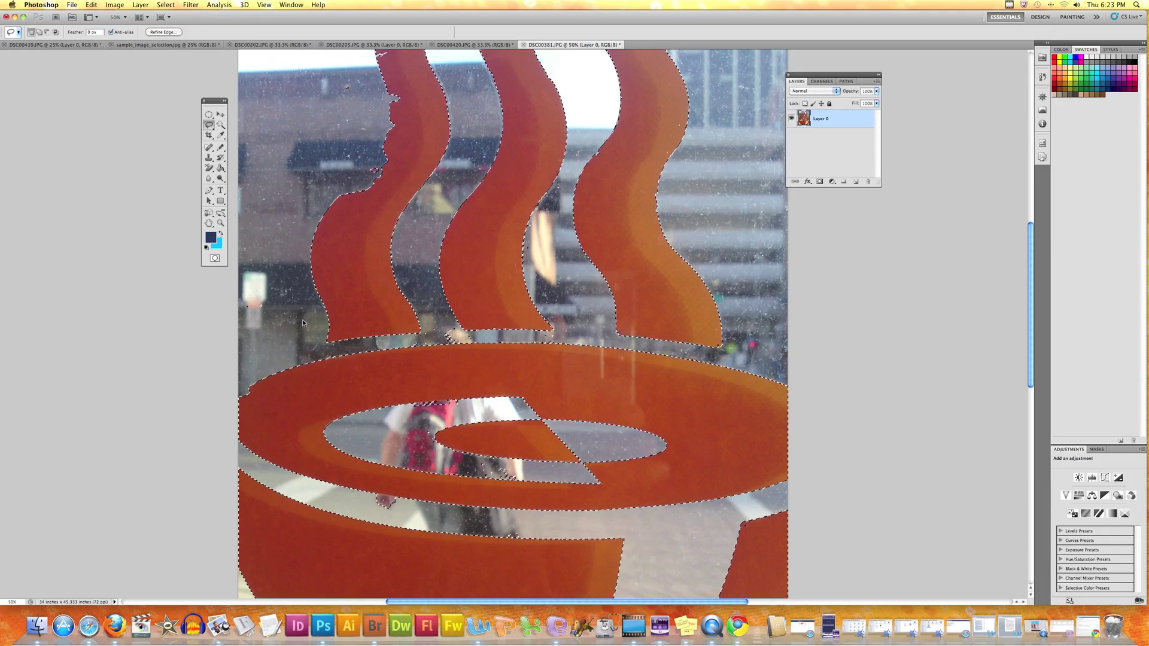
With the Magnetic Lasso, add traced areas along the cup's inner oval to the selection.
{"action": "left_click", "coordinate": [208, 128]}
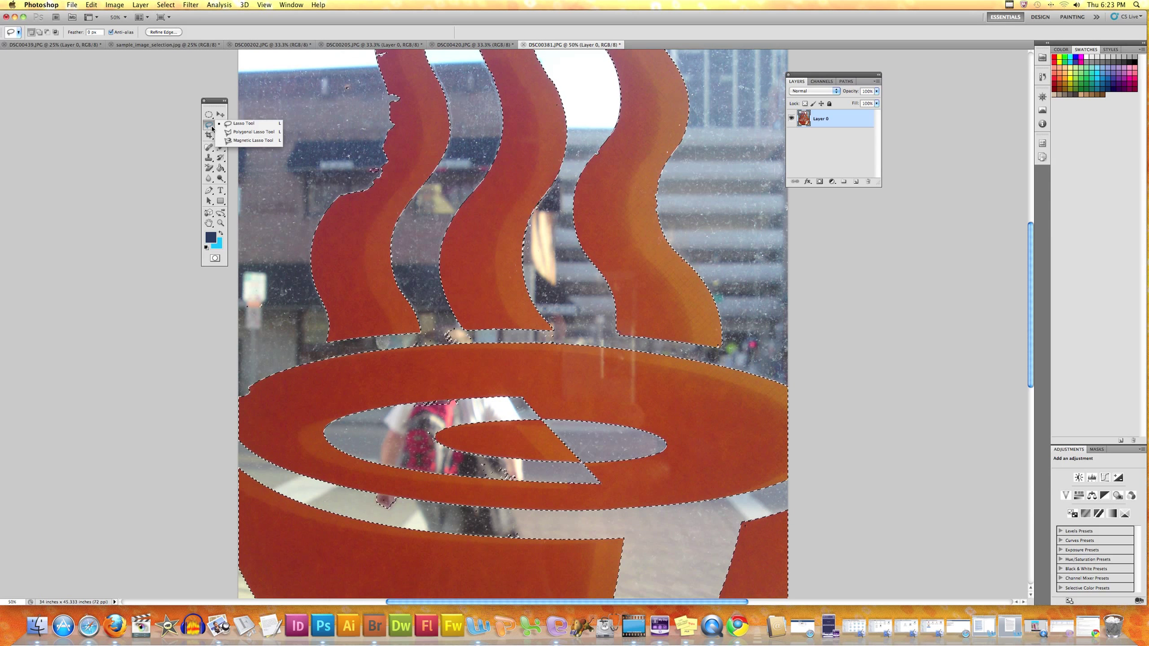
{"action": "left_click", "coordinate": [252, 140]}
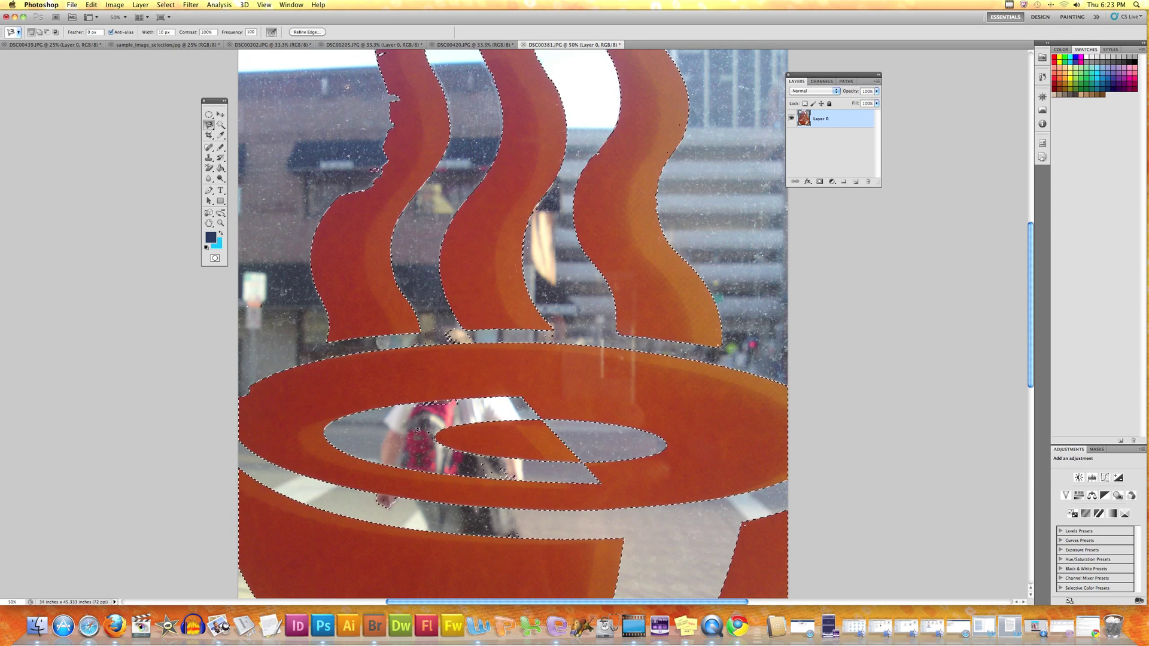
{"action": "left_click", "coordinate": [410, 400], "text": "shift"}
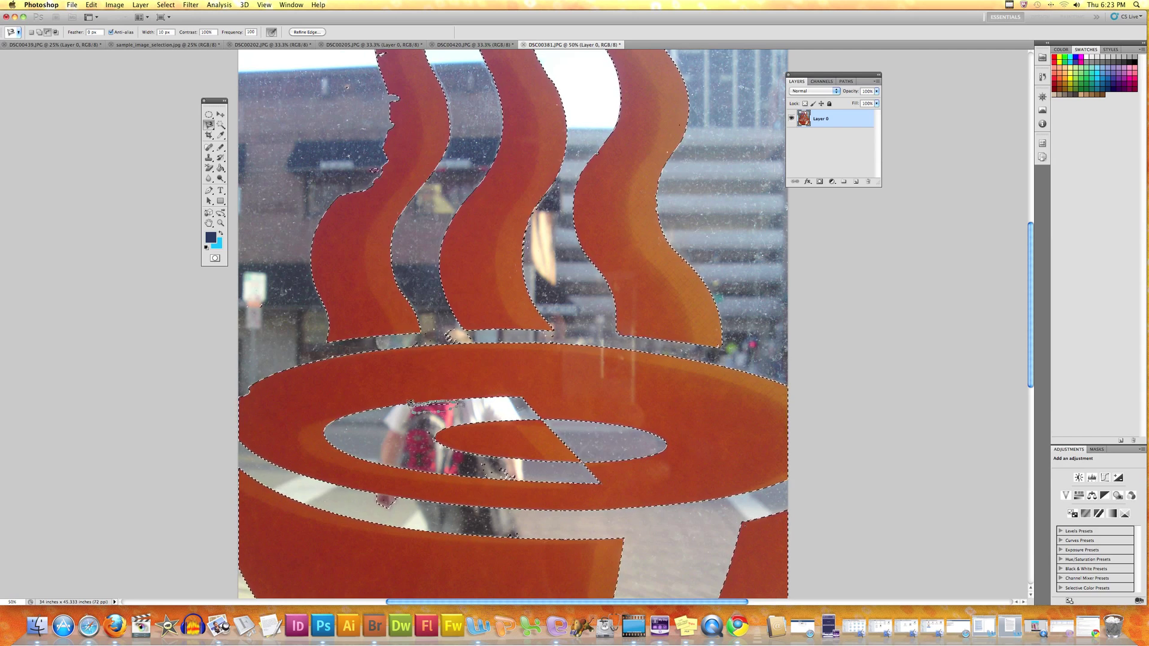
{"action": "double_click", "coordinate": [409, 431]}
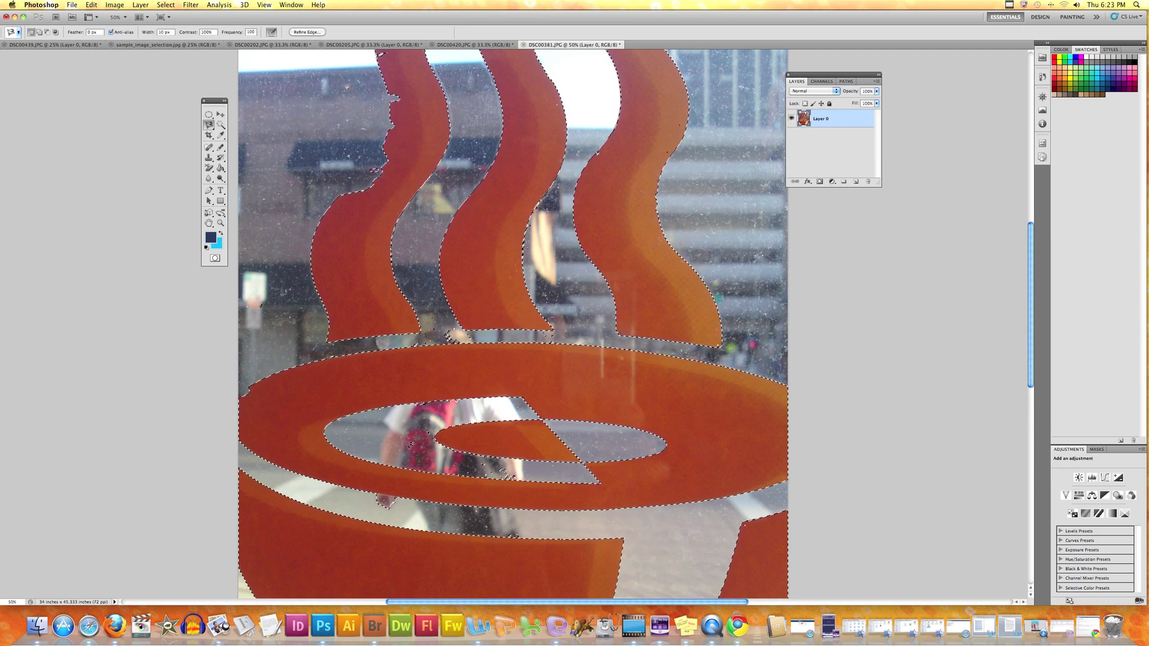
{"action": "left_click", "coordinate": [459, 461], "text": "shift"}
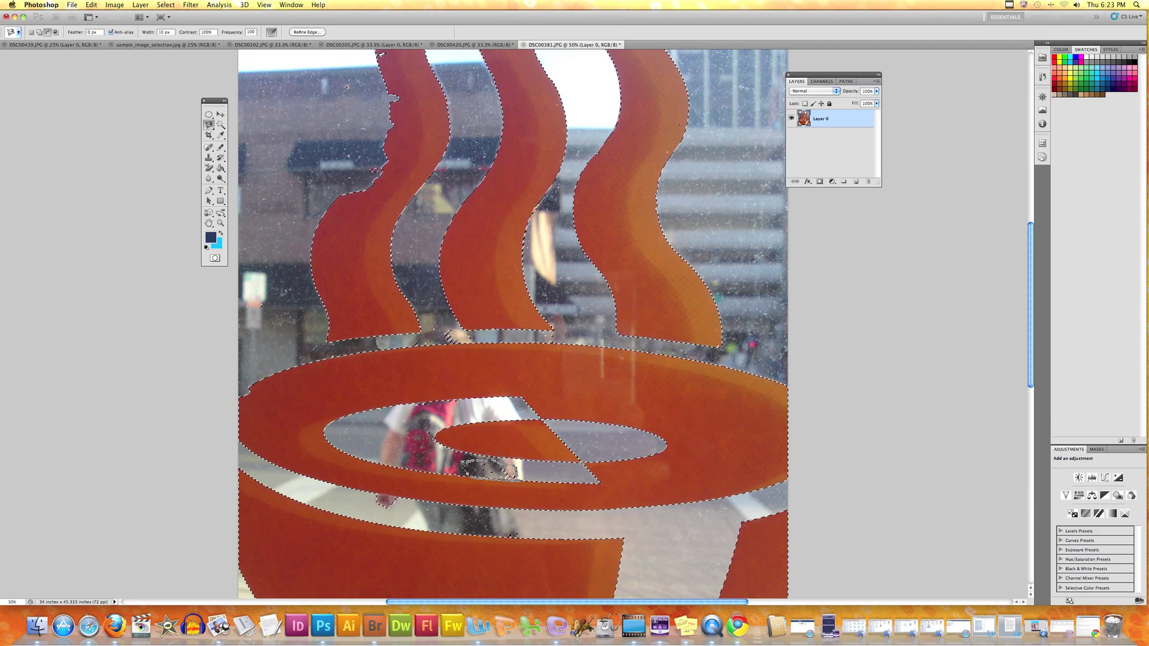
{"action": "left_click", "coordinate": [461, 457]}
Alt-trace to trim two small stray bits from the selection, then zoom out to the whole sign.
{"action": "key", "text": "alt"}
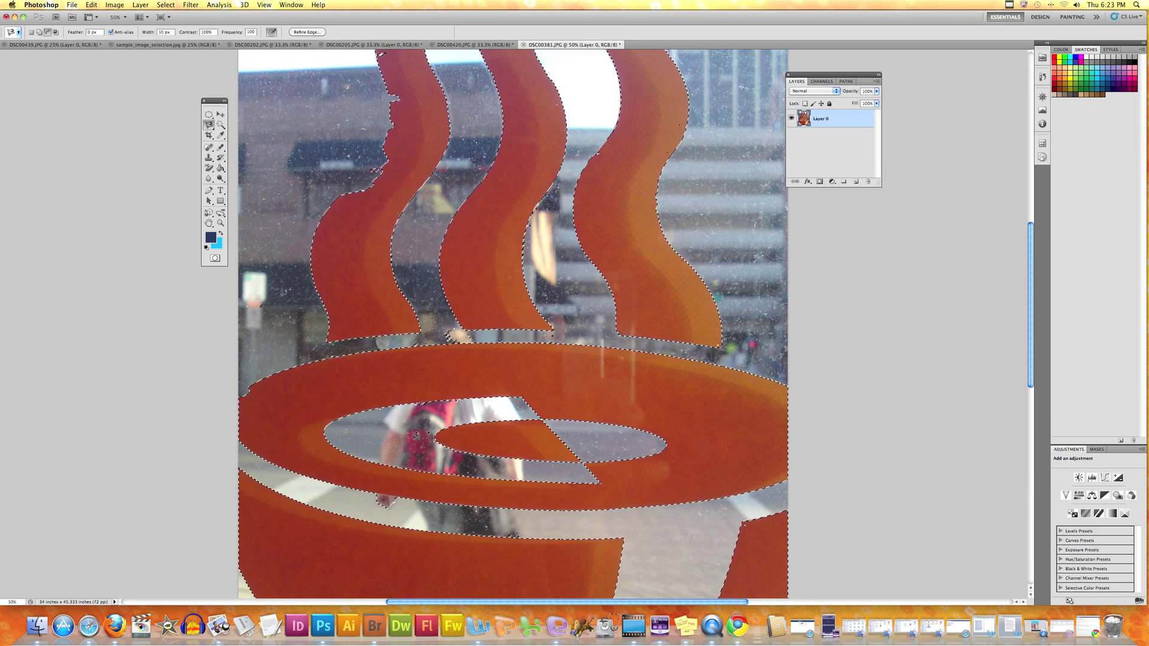
{"action": "left_click", "coordinate": [422, 430], "text": "alt"}
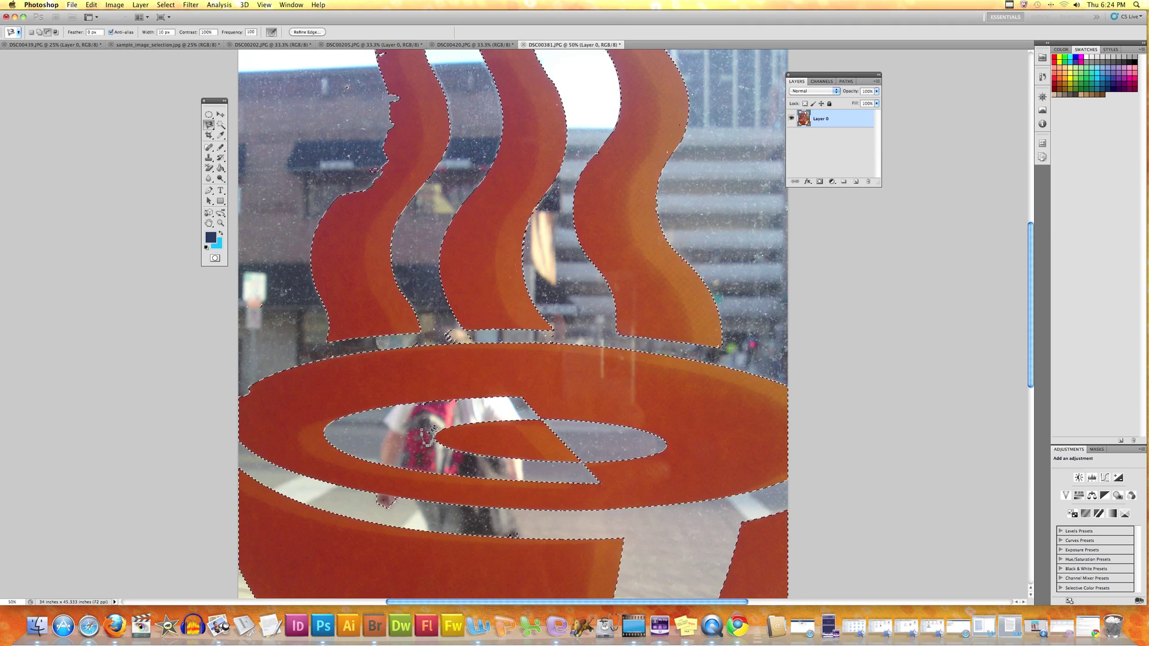
{"action": "left_click", "coordinate": [423, 431]}
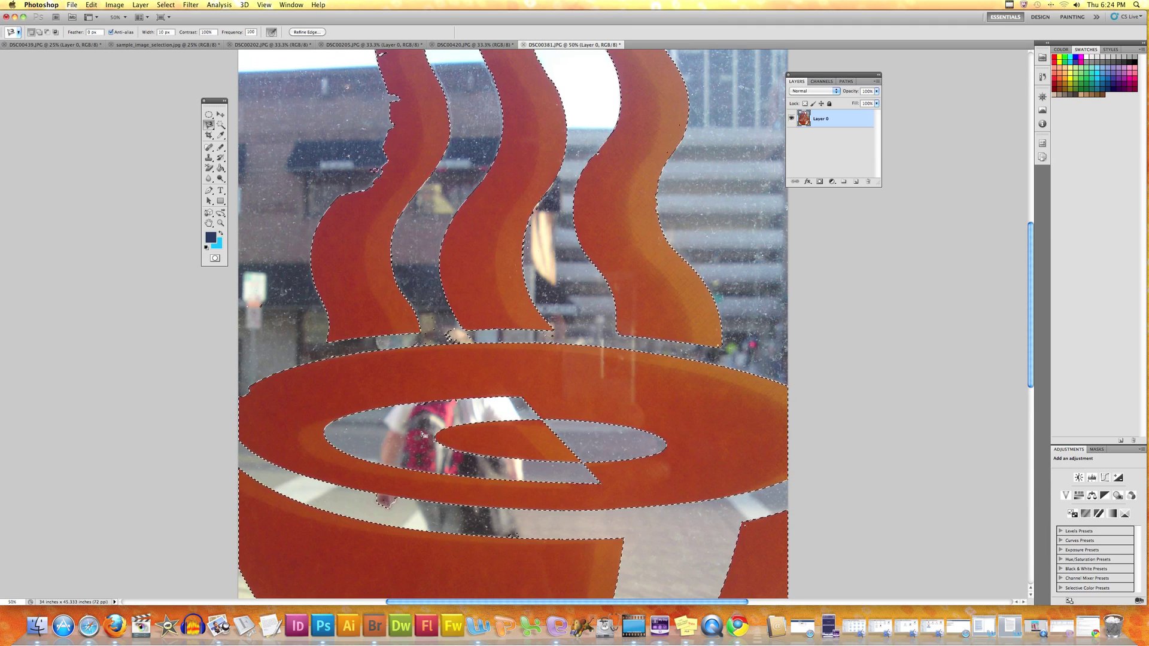
{"action": "key", "text": "alt"}
{"action": "left_click", "coordinate": [372, 165], "text": "alt"}
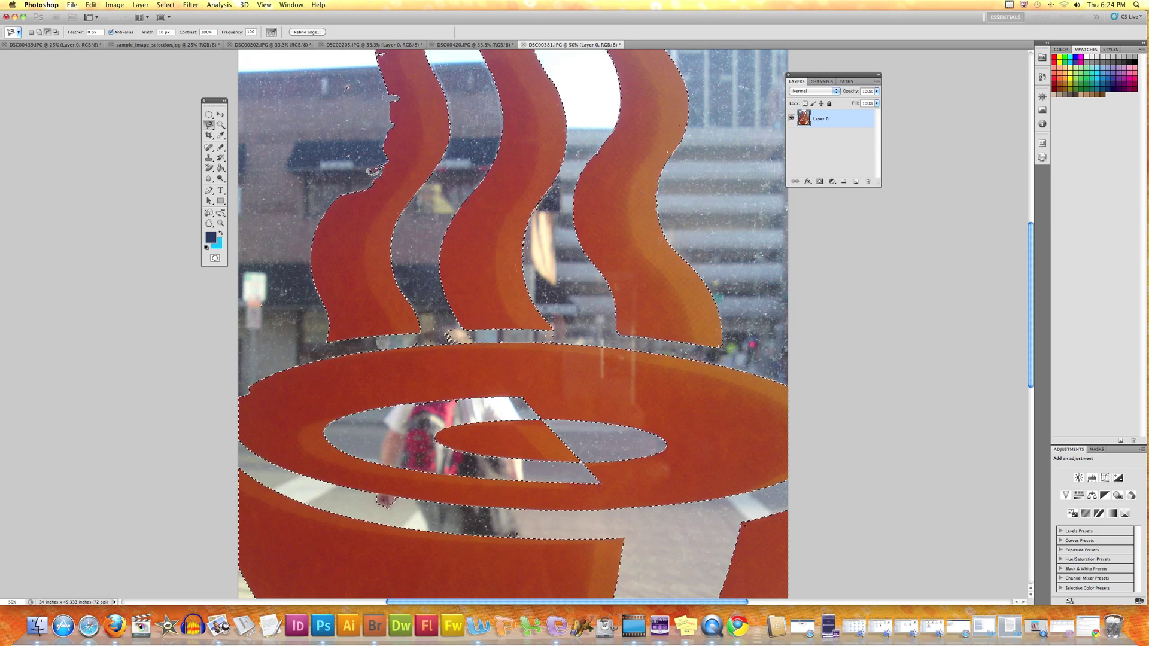
{"action": "left_click", "coordinate": [372, 169]}
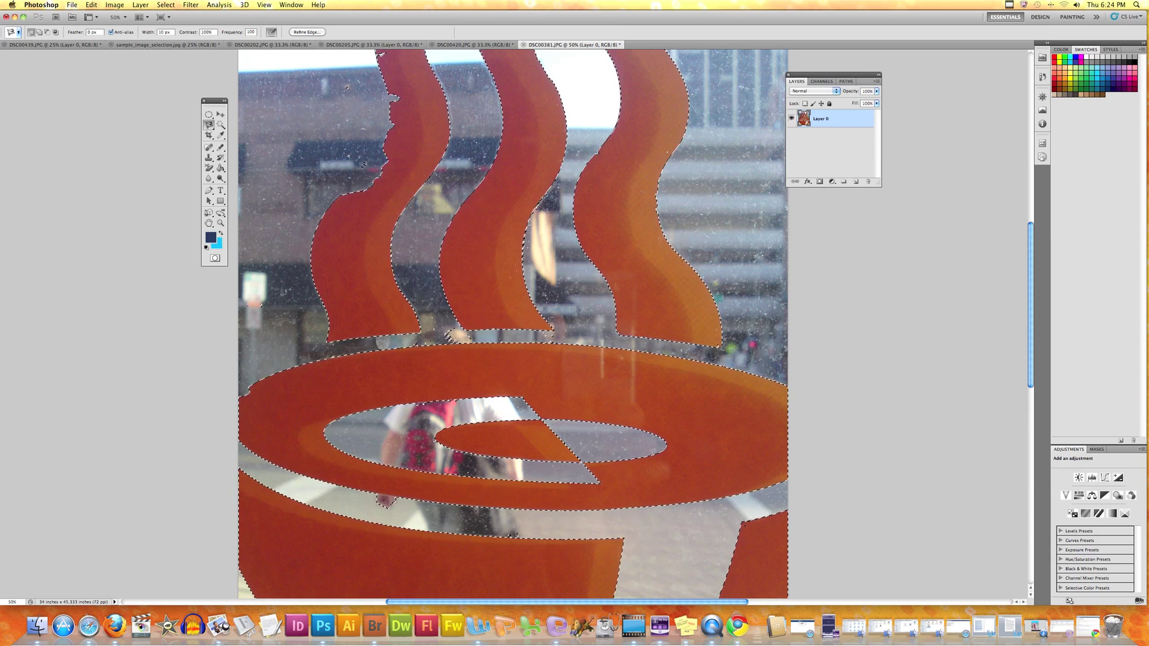
{"action": "key", "text": "super+minus"}
{"action": "key", "text": "super+minus"}
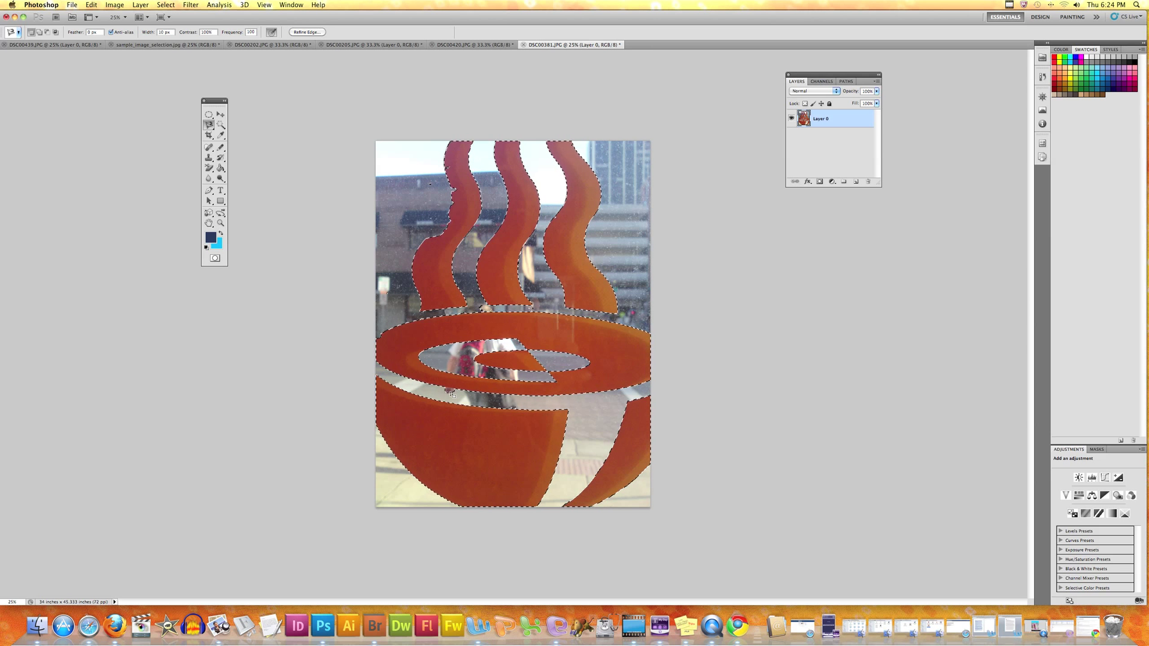
{"action": "left_click", "coordinate": [448, 387], "text": "alt"}
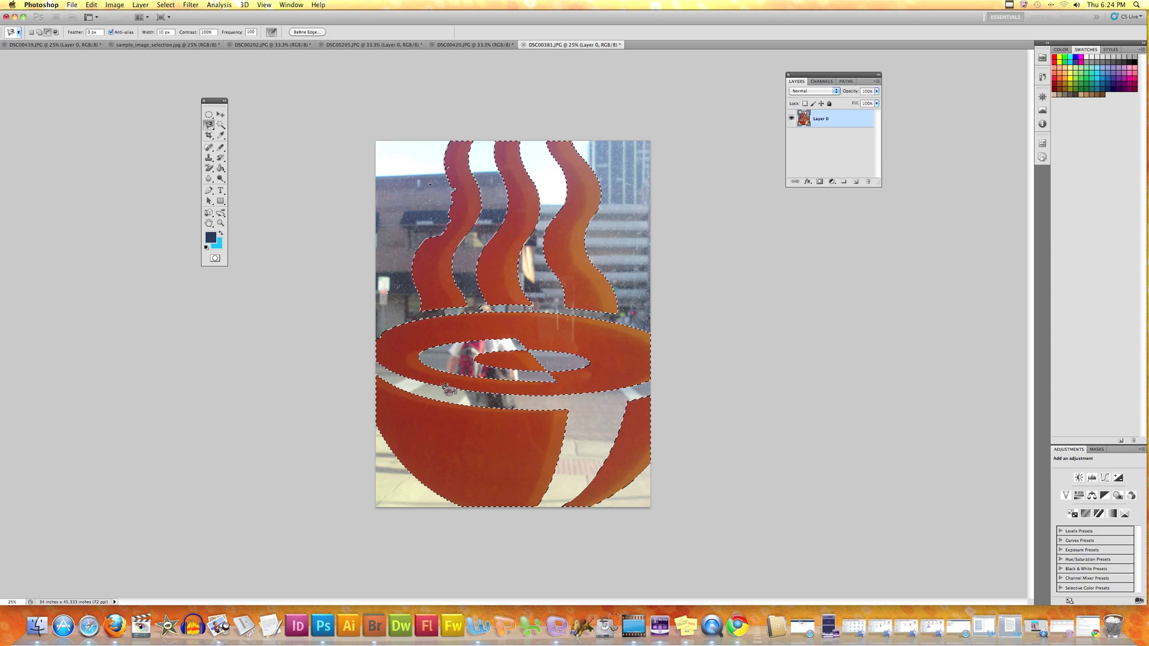
{"action": "key", "text": "Escape"}
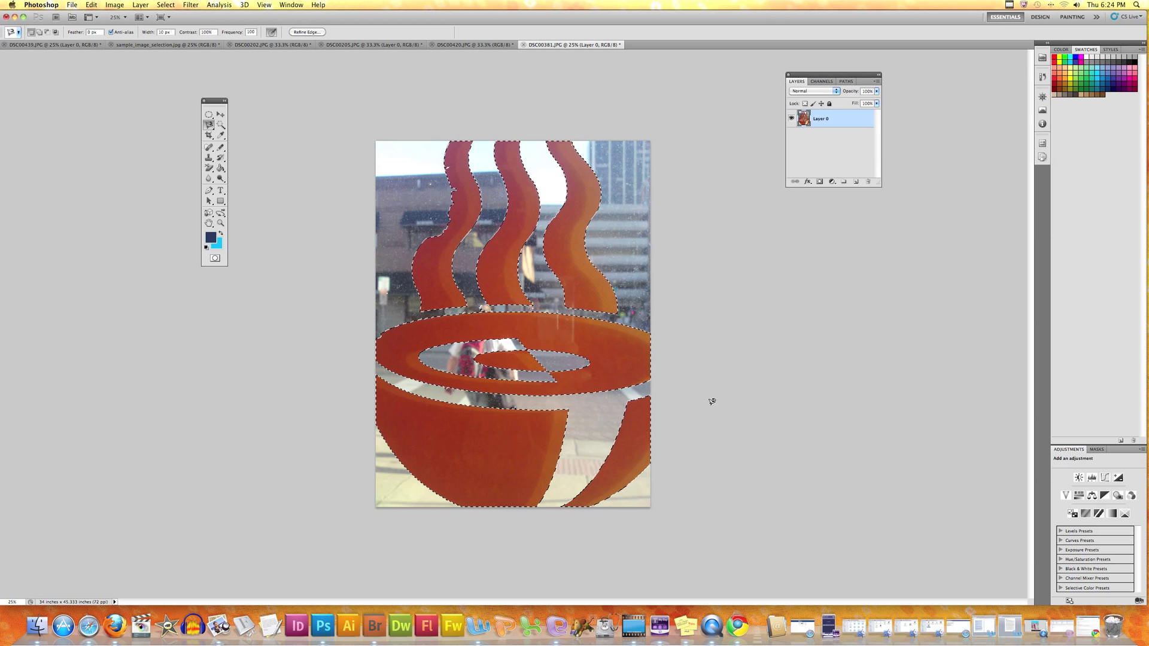